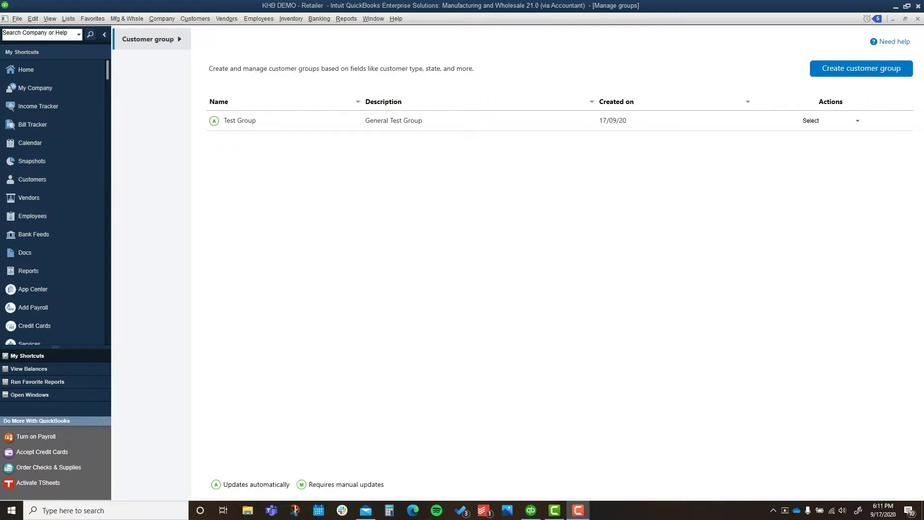
Step: Keep Payments company preferences at reminders Yes, 10 AM, weekly on Wednesday, and save with OK
{"action": "key", "text": "Tab"}
{"action": "left_click", "coordinate": [37, 21]}
{"action": "left_click", "coordinate": [51, 170]}
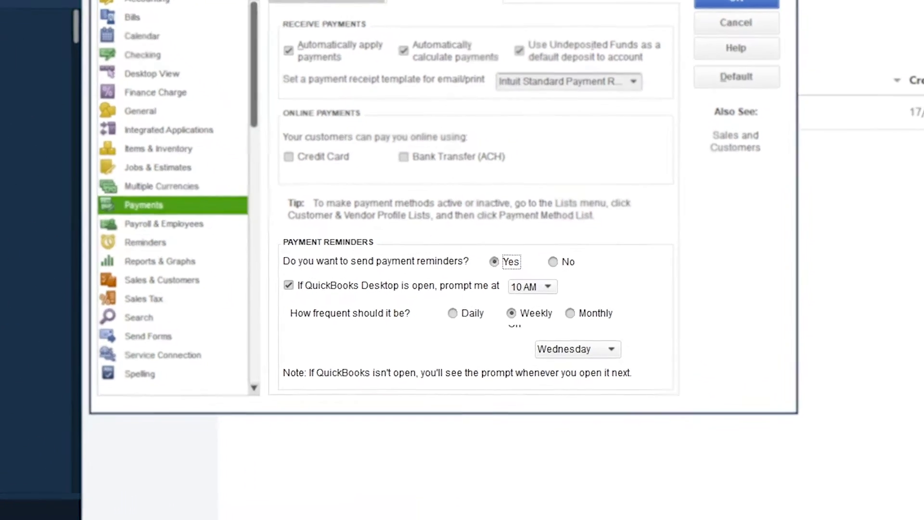
{"action": "left_click", "coordinate": [510, 299]}
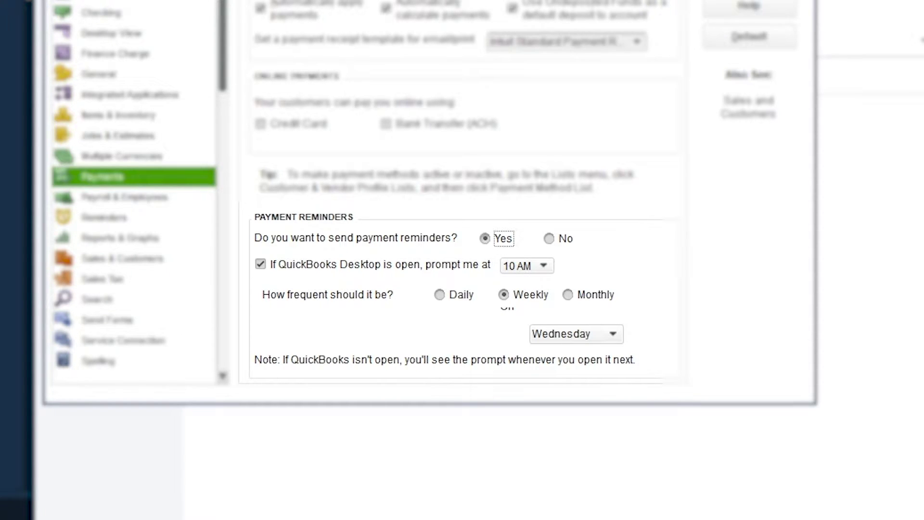
{"action": "left_click", "coordinate": [560, 334]}
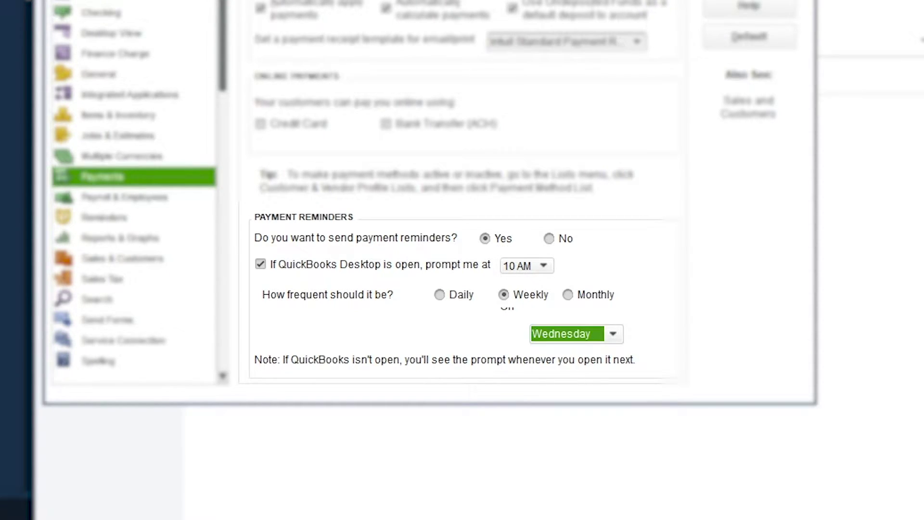
{"action": "key", "text": "alt+Down"}
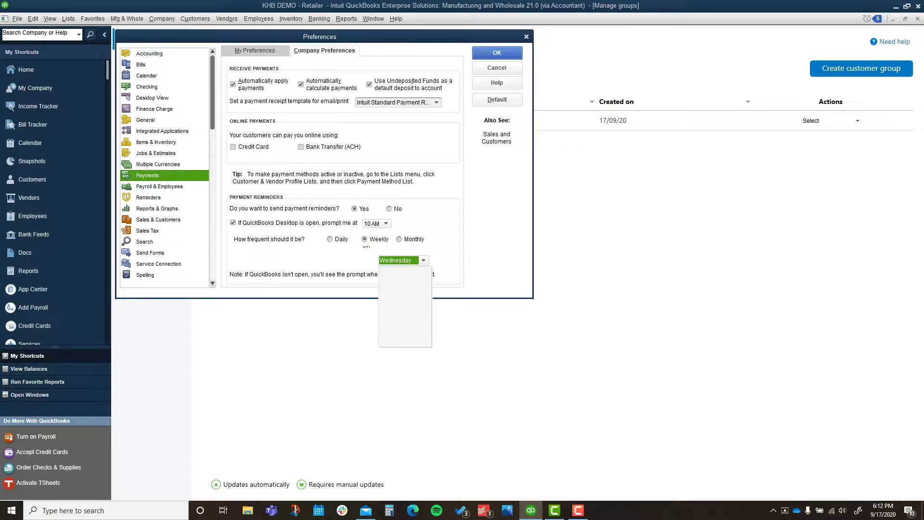
{"action": "key", "text": "Return"}
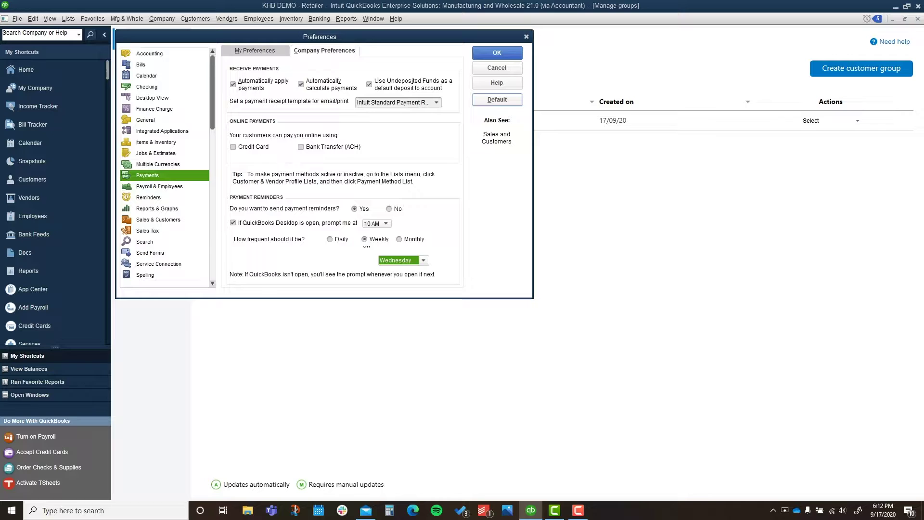
{"action": "key", "text": "shift+Tab"}
{"action": "key", "text": "shift+Tab"}
{"action": "key", "text": "shift+Tab"}
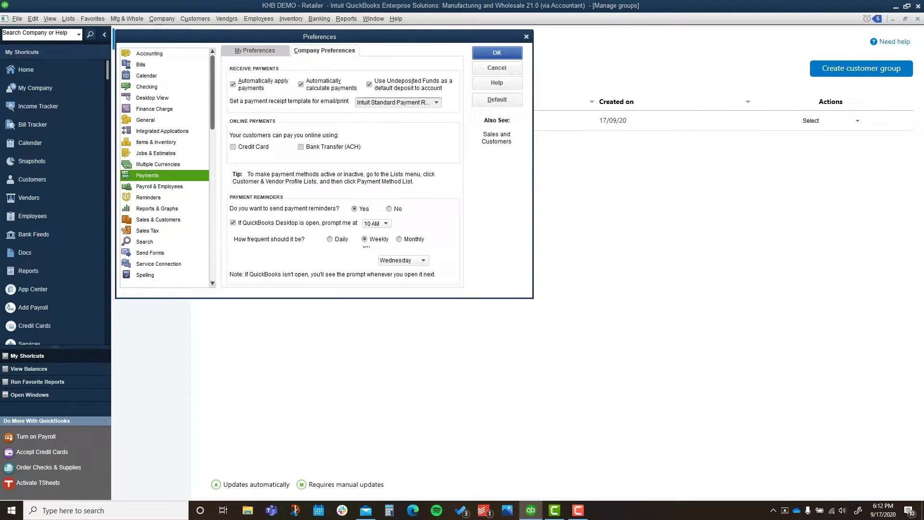
{"action": "key", "text": "Return"}
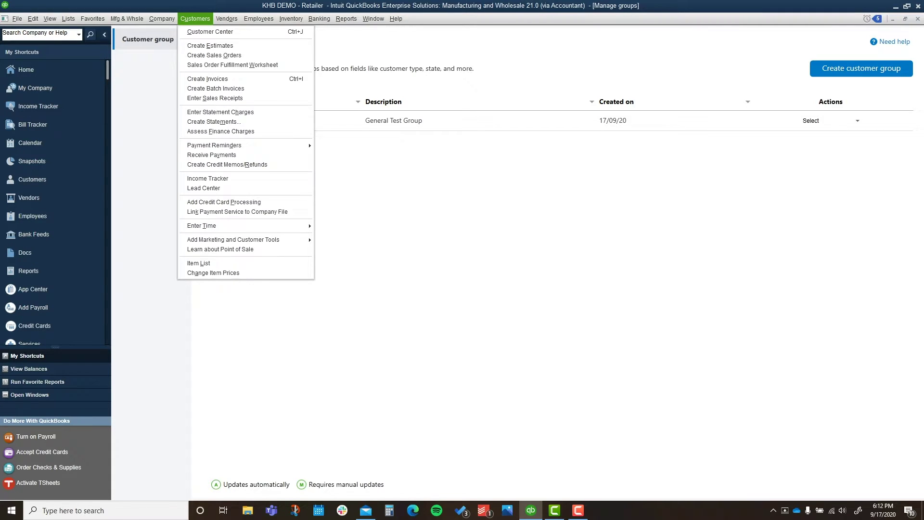
{"action": "key", "text": "Down"}
{"action": "key", "text": "Down"}
{"action": "key", "text": "Down"}
{"action": "key", "text": "Down"}
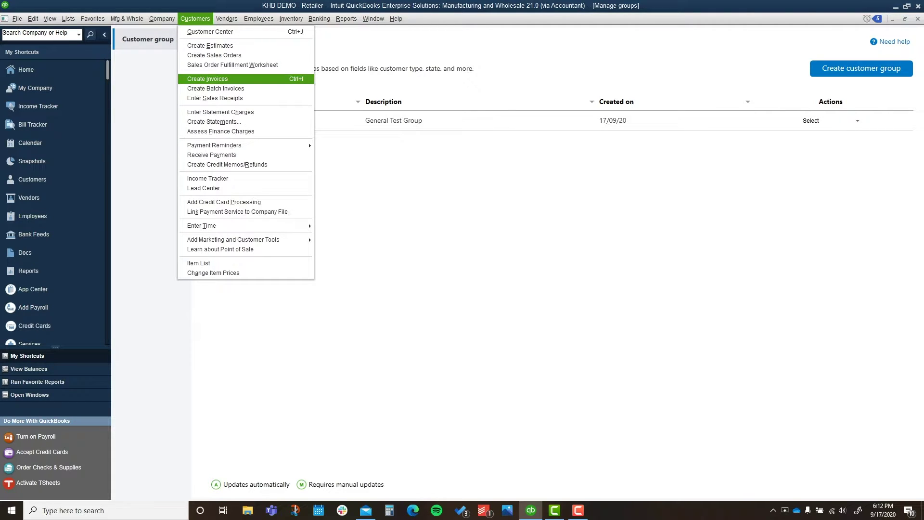
{"action": "key", "text": "Down"}
{"action": "key", "text": "Down"}
{"action": "key", "text": "Down"}
{"action": "key", "text": "Down"}
{"action": "key", "text": "Down"}
{"action": "key", "text": "Down"}
{"action": "key", "text": "Right"}
{"action": "key", "text": "Right"}
{"action": "key", "text": "Left"}
{"action": "key", "text": "Right"}
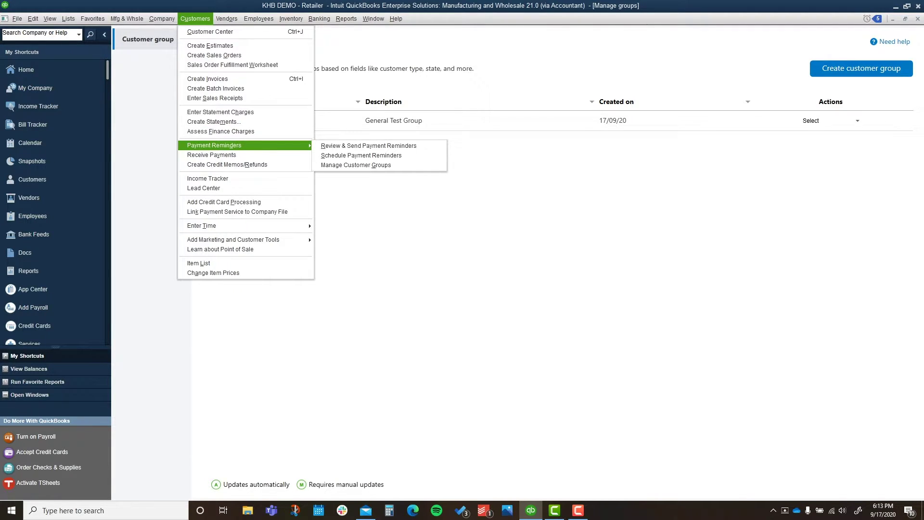
{"action": "key", "text": "Right"}
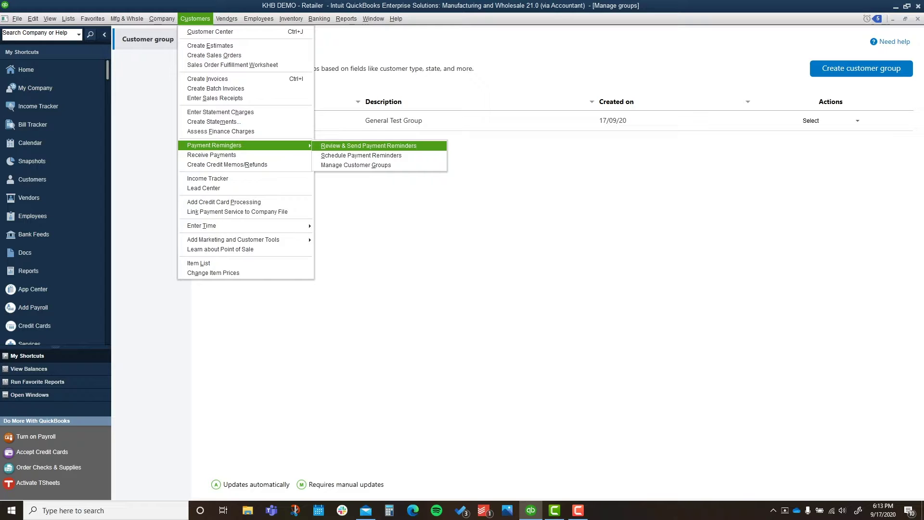
{"action": "key", "text": "Down"}
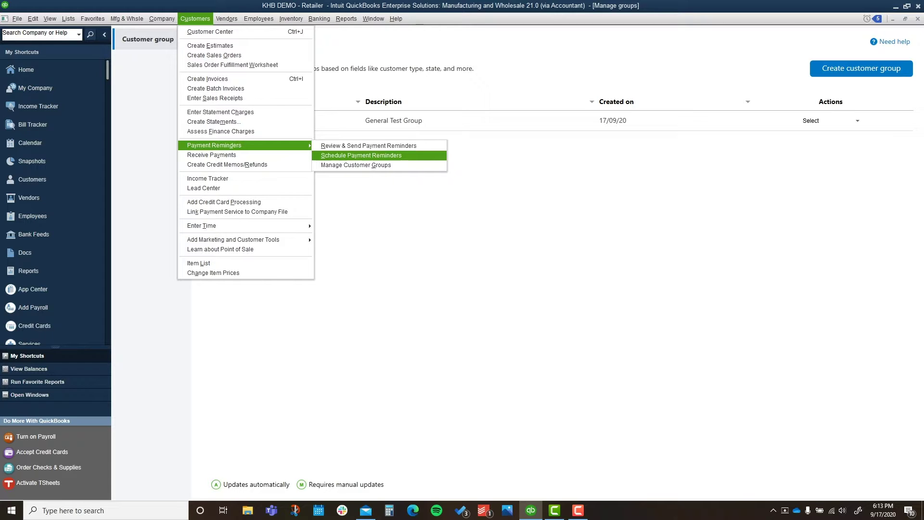
{"action": "key", "text": "Down"}
{"action": "key", "text": "Return"}
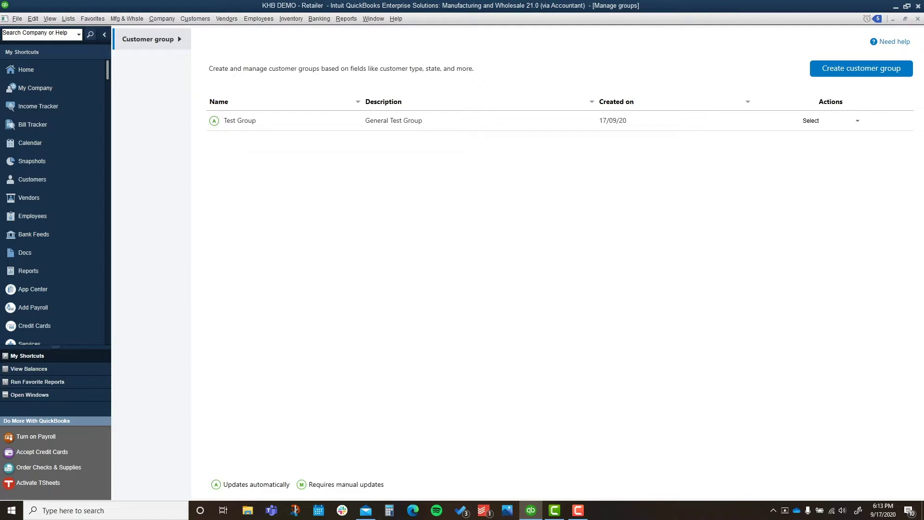
Step: Start e-mailing Test Group from its Actions menu and review customers missing e-mail addresses
{"action": "left_click", "coordinate": [830, 120]}
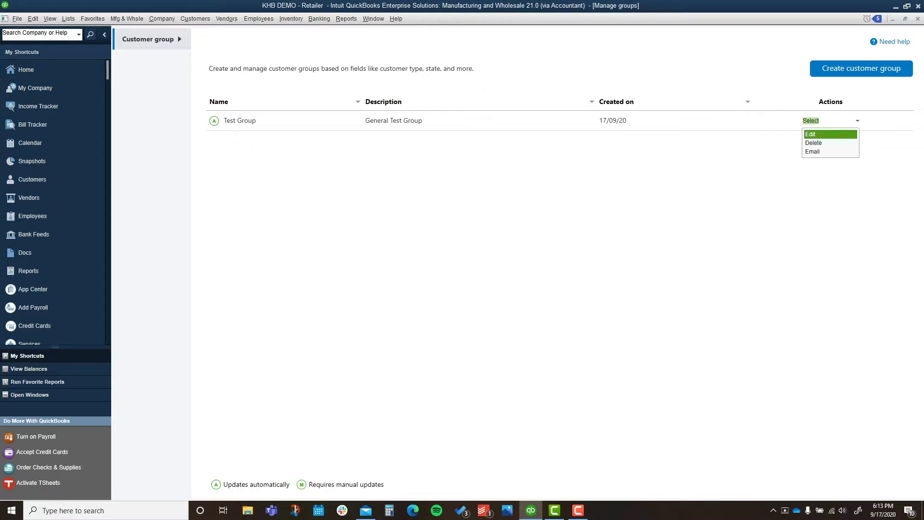
{"action": "key", "text": "Down"}
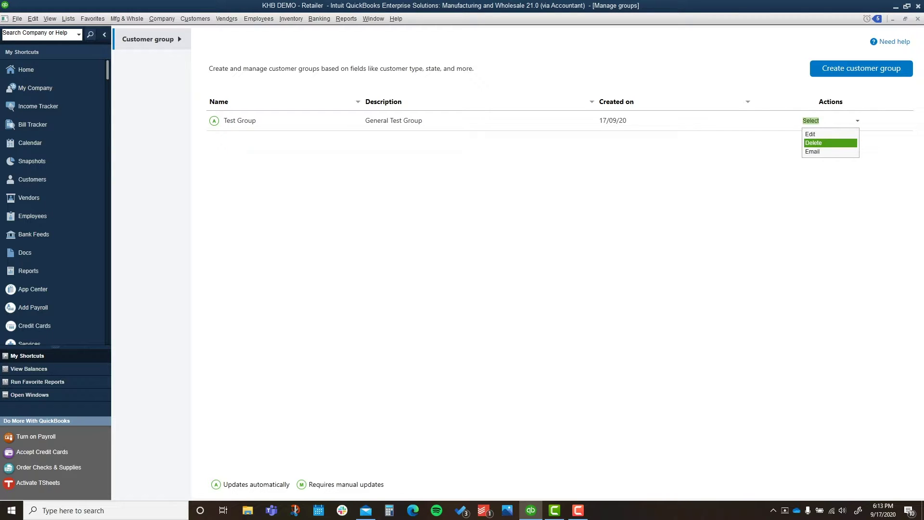
{"action": "key", "text": "Down"}
{"action": "key", "text": "Return"}
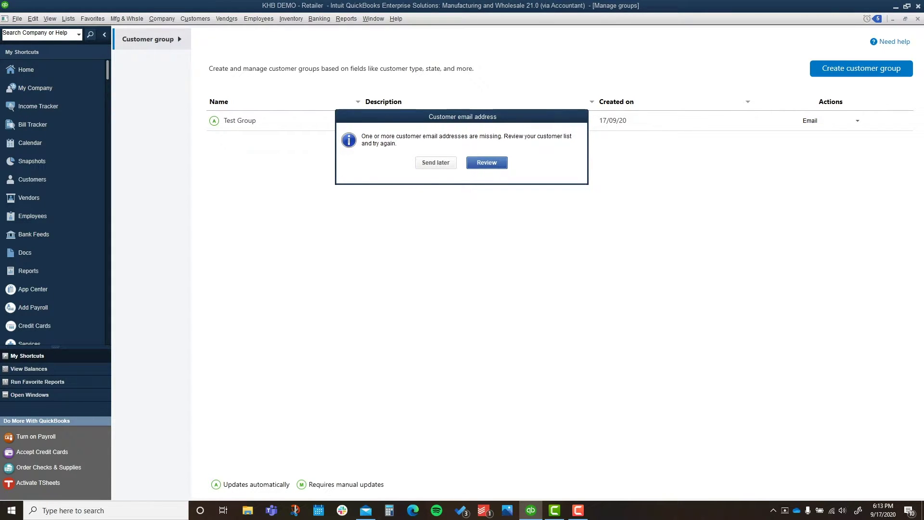
{"action": "key", "text": "Return"}
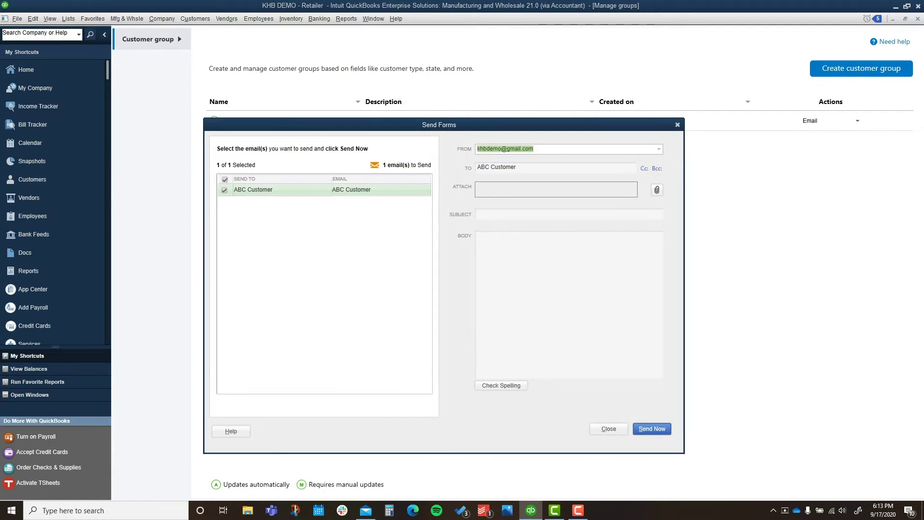
Step: Replace ABC Customer's To address with a valid e-mail, save it for future sends, and close Send Forms
{"action": "left_click", "coordinate": [481, 168]}
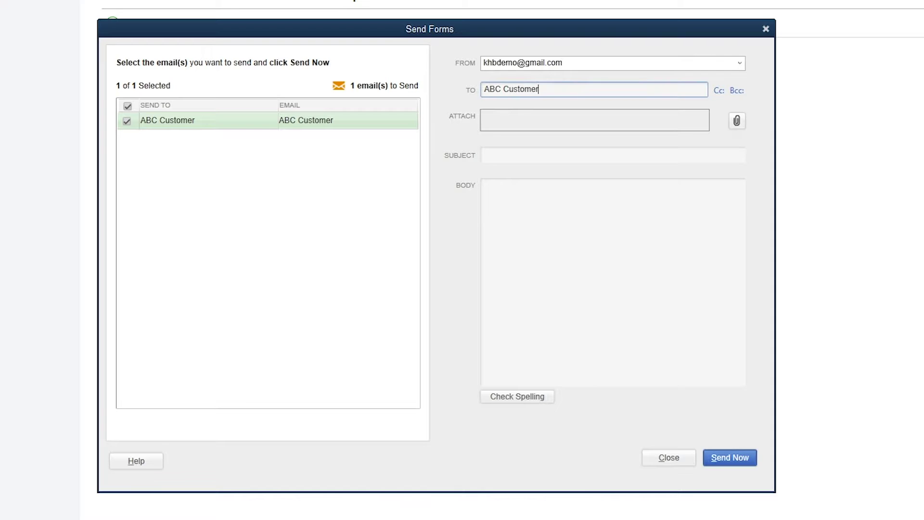
{"action": "key", "text": "shift+Left"}
{"action": "key", "text": "shift+Left"}
{"action": "key", "text": "shift+Left"}
{"action": "key", "text": "shift+Left"}
{"action": "key", "text": "shift+Left"}
{"action": "key", "text": "shift+Left"}
{"action": "key", "text": "shift+Left"}
{"action": "key", "text": "shift+Left"}
{"action": "key", "text": "shift+Left"}
{"action": "key", "text": "shift+Left"}
{"action": "key", "text": "shift+Left"}
{"action": "key", "text": "shift+Left"}
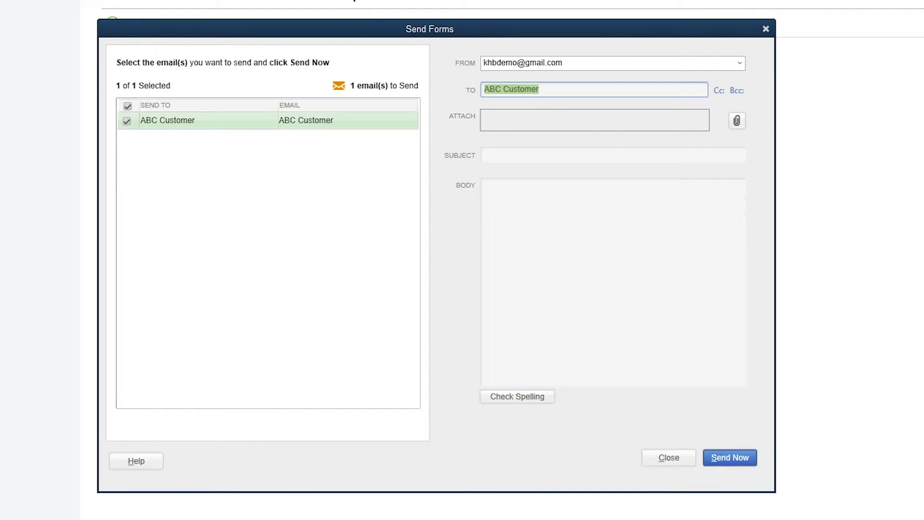
{"action": "key", "text": "Tab"}
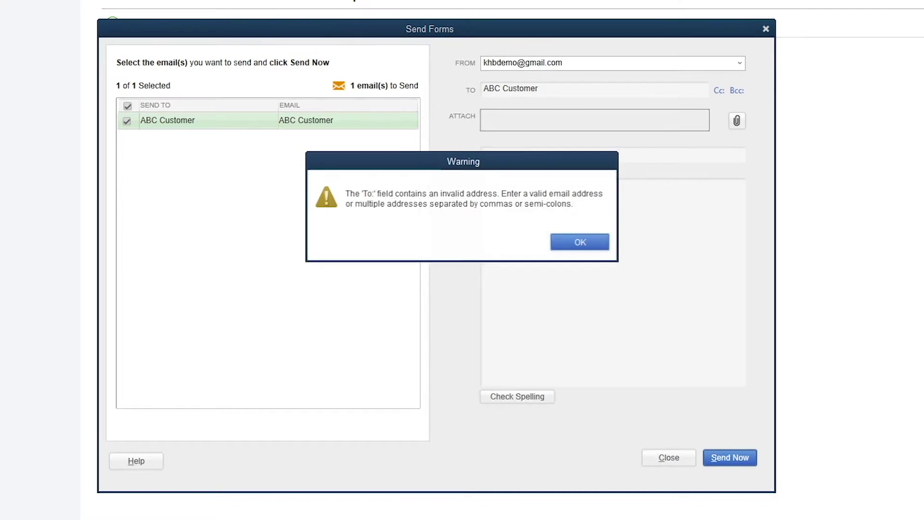
{"action": "key", "text": "Return"}
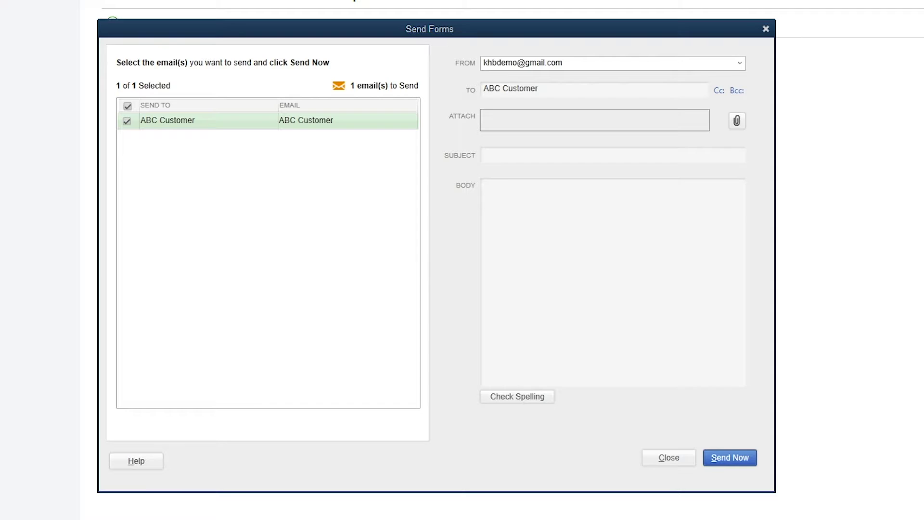
{"action": "key", "text": "Tab"}
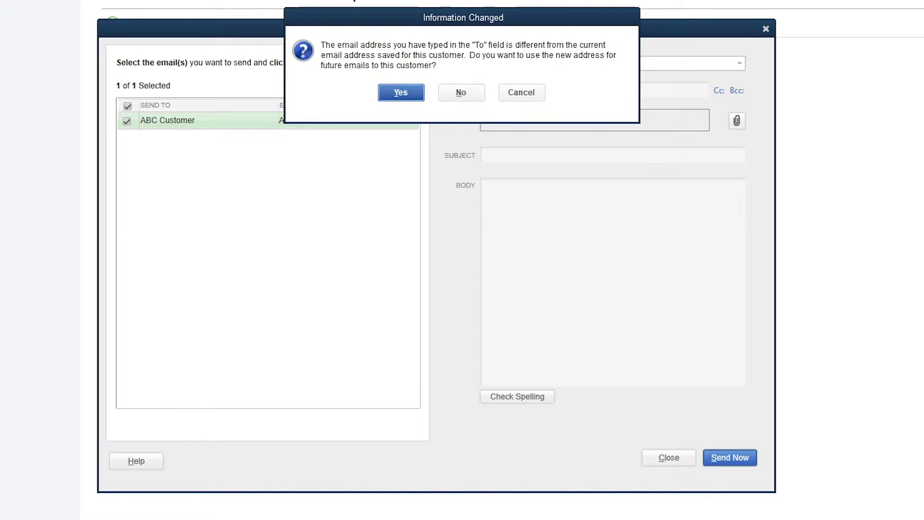
{"action": "key", "text": "Return"}
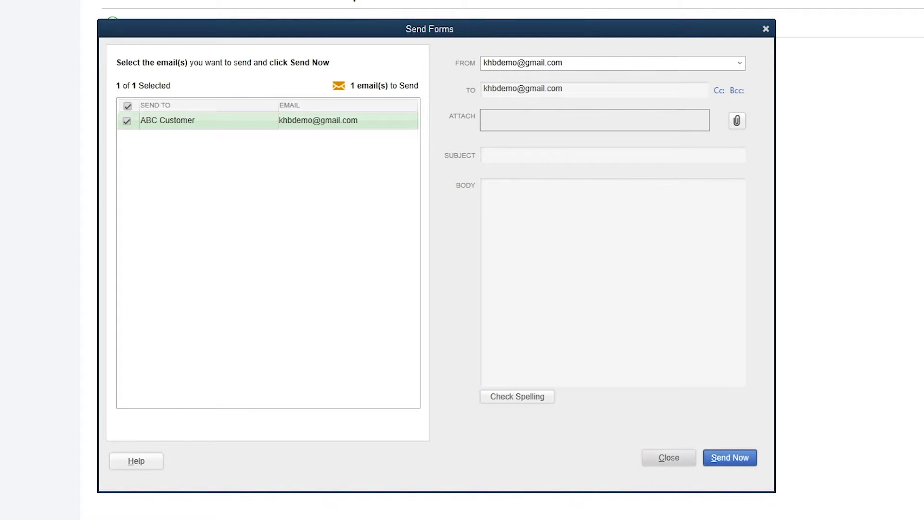
{"action": "key", "text": "Escape"}
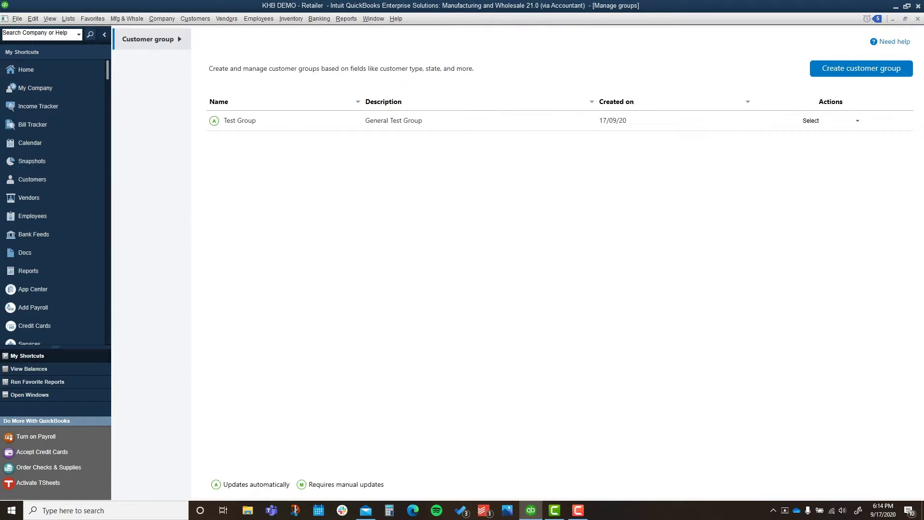
Step: Back out of the Test Group actions and the new customer group form, then open Test Group for editing
{"action": "left_click", "coordinate": [810, 120]}
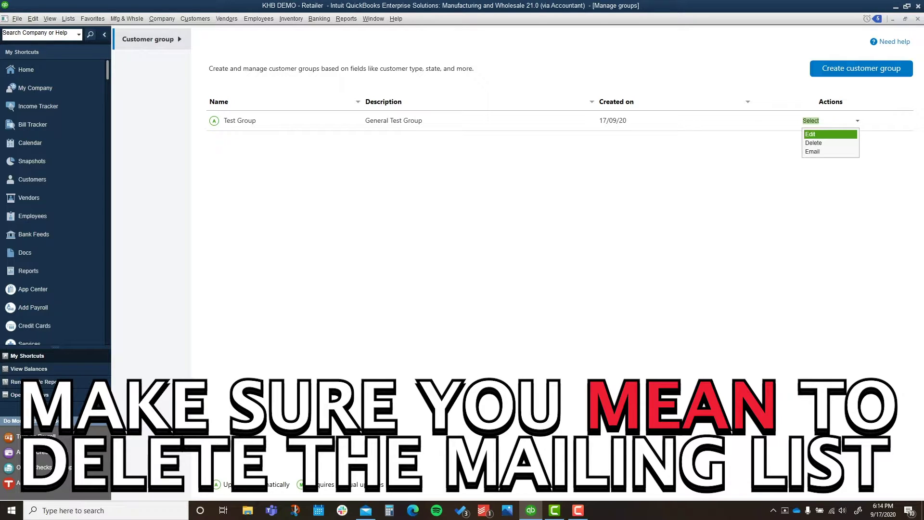
{"action": "key", "text": "Down"}
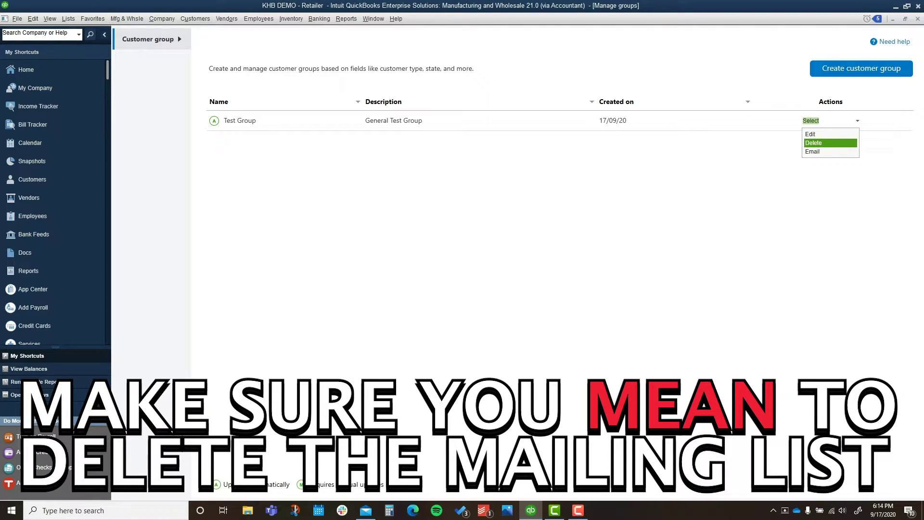
{"action": "key", "text": "Return"}
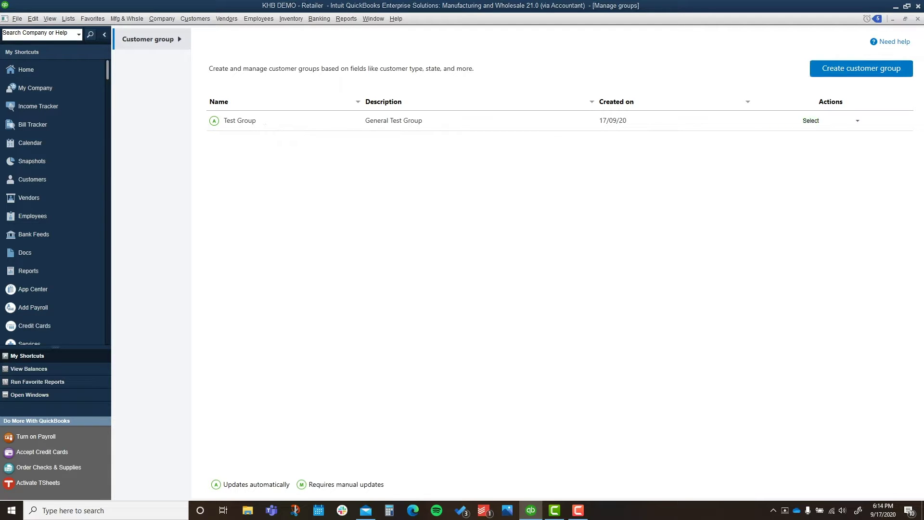
{"action": "key", "text": "Escape"}
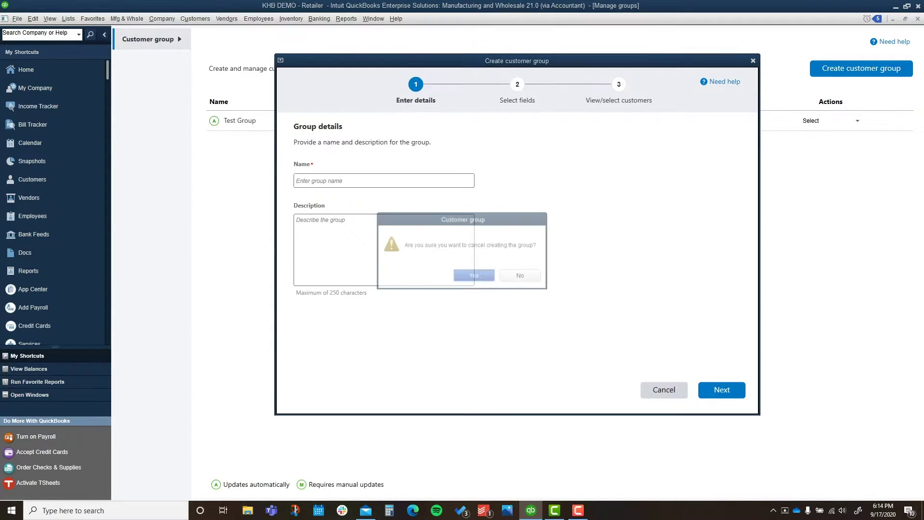
{"action": "key", "text": "Escape"}
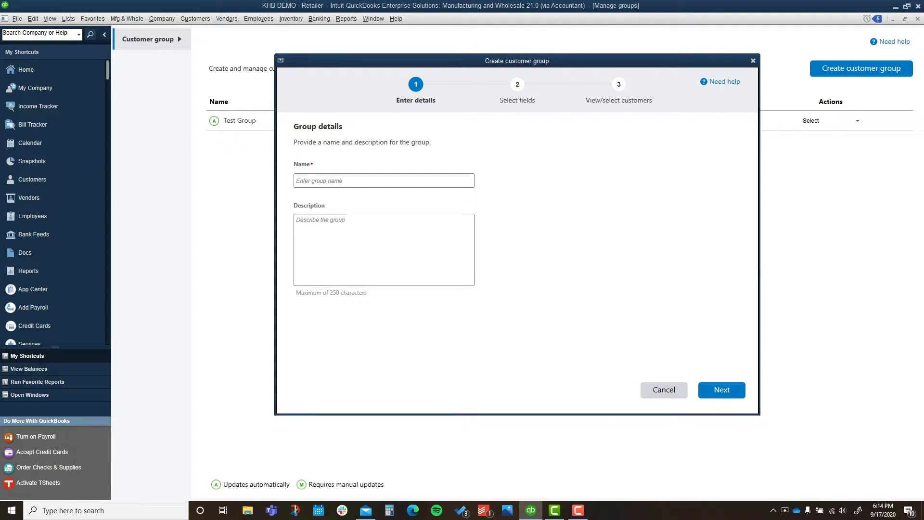
{"action": "left_click", "coordinate": [857, 120]}
{"action": "left_click", "coordinate": [808, 134]}
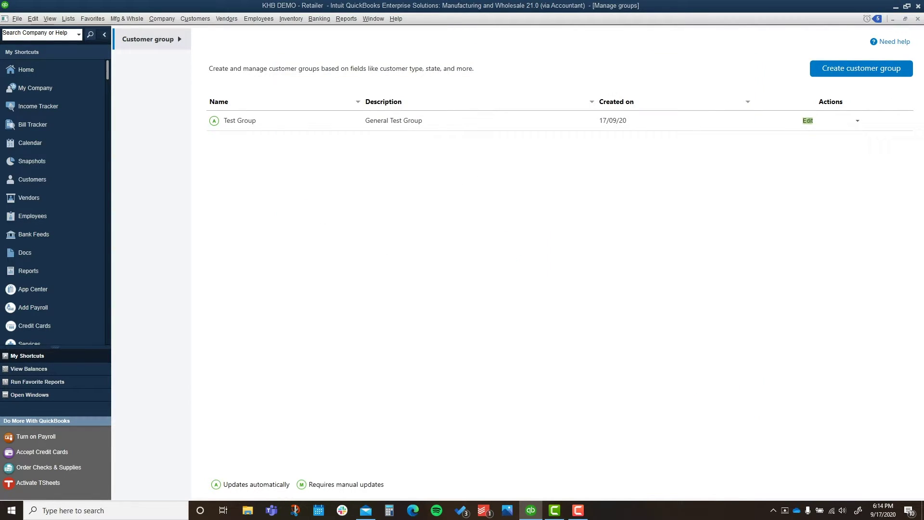
{"action": "key", "text": "Escape"}
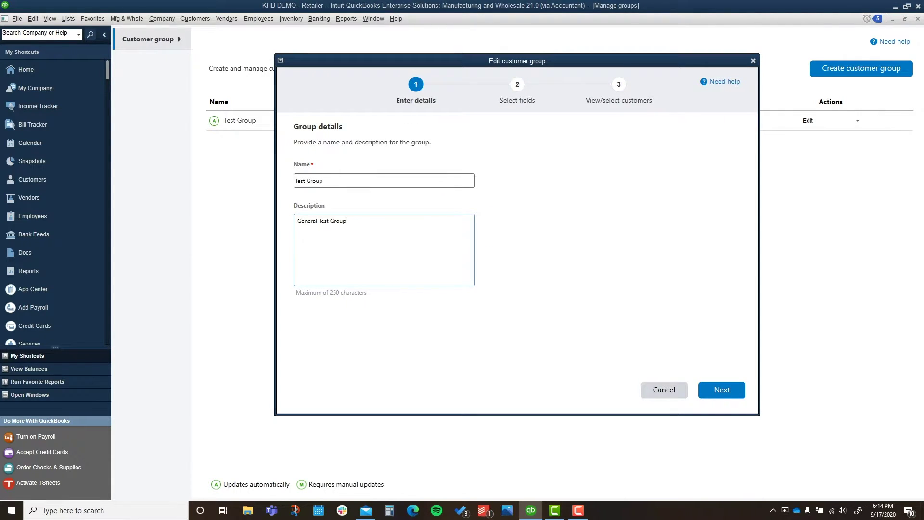
Step: Step through Test Group's details and selected fields, keeping Open Balance > 0 and ABC Customer, and finish
{"action": "left_click", "coordinate": [323, 180]}
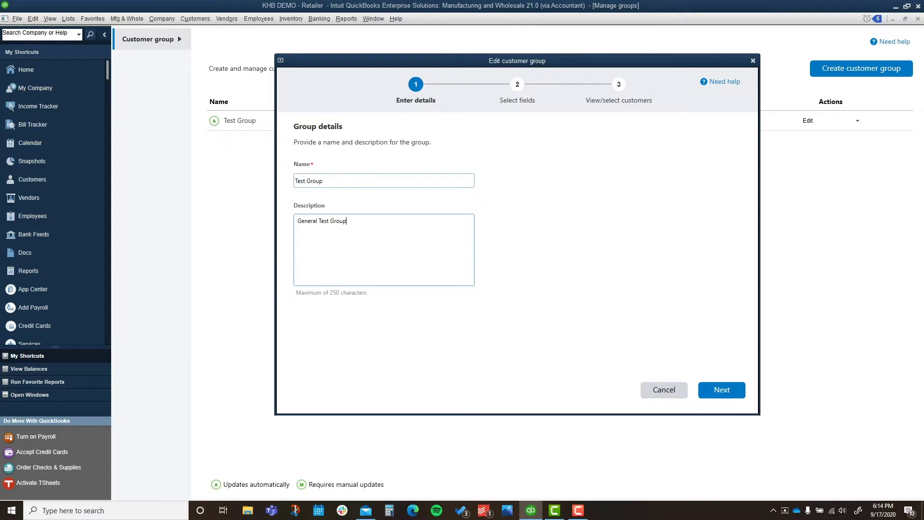
{"action": "key", "text": "Return"}
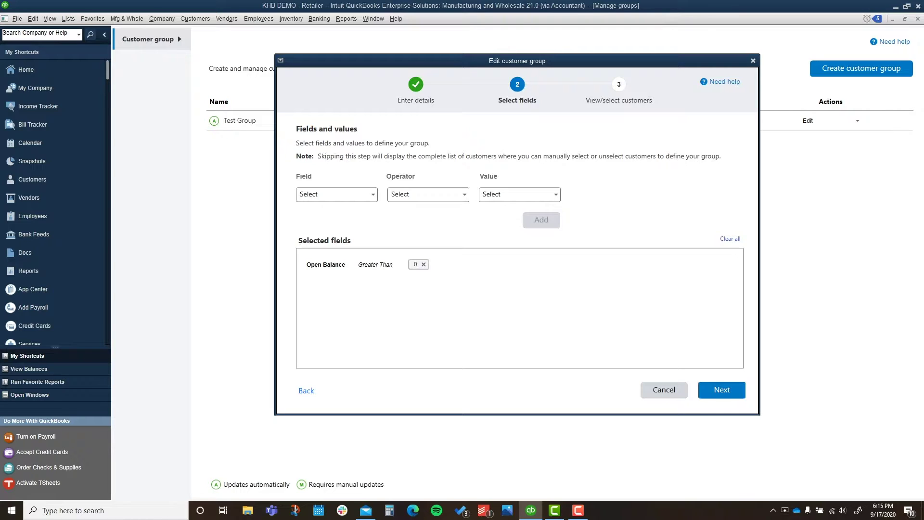
{"action": "key", "text": "Return"}
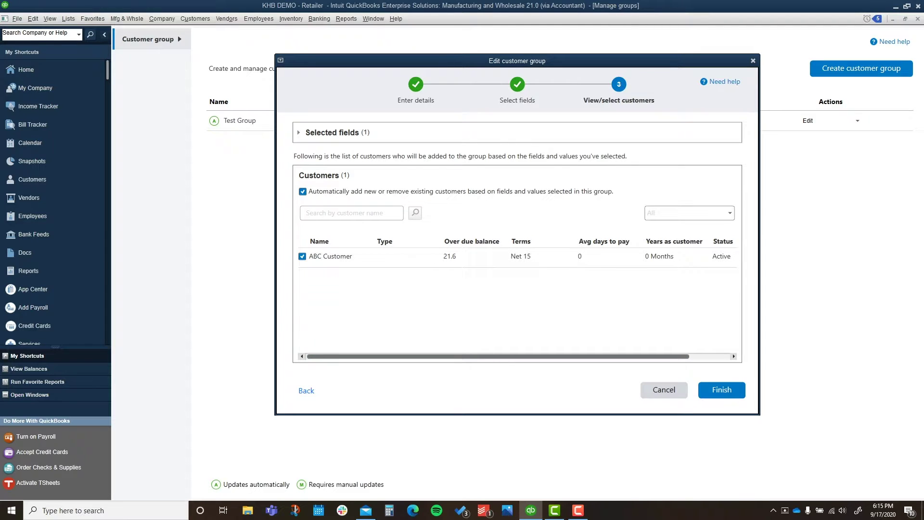
{"action": "left_click", "coordinate": [299, 132]}
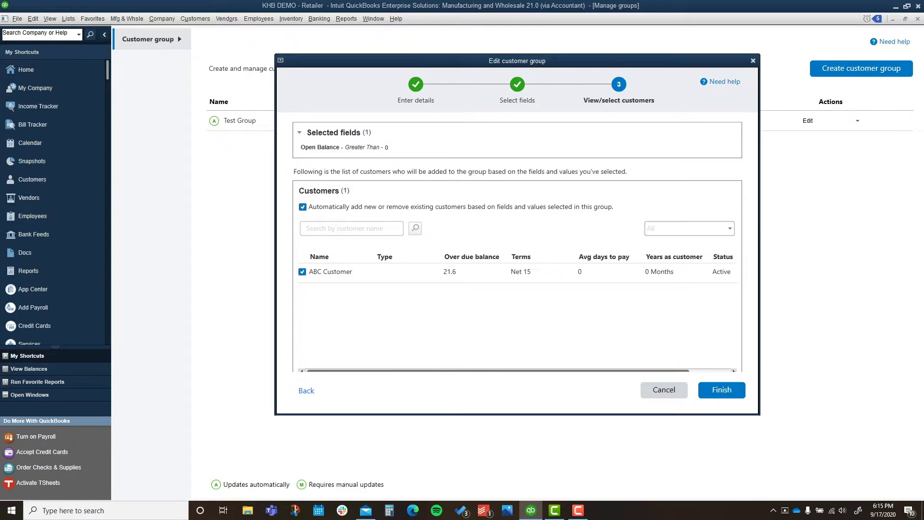
{"action": "left_click", "coordinate": [299, 132]}
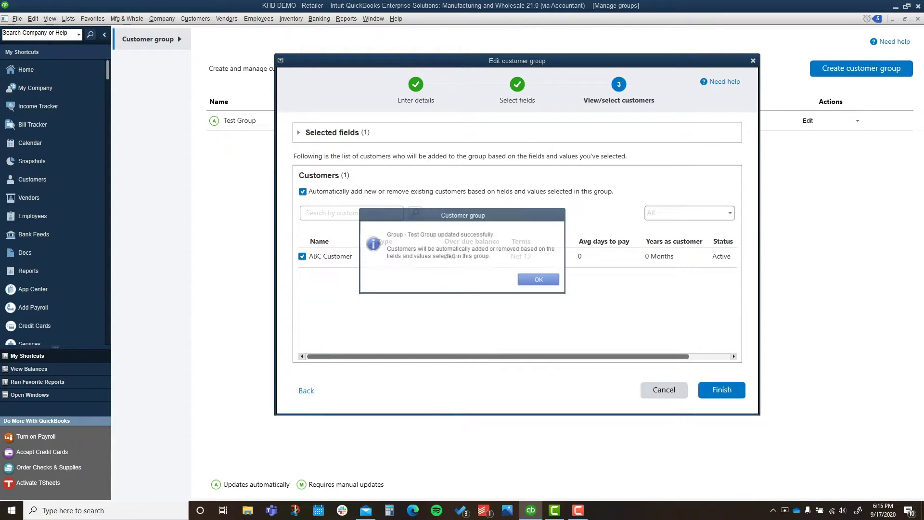
{"action": "key", "text": "Return"}
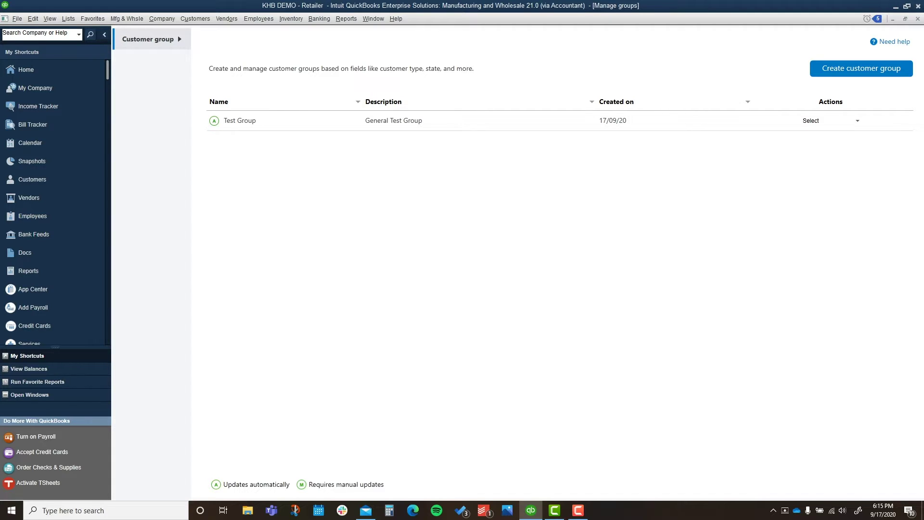
Step: Open Customers > Payment Reminders > Schedule Payment Reminders
{"action": "key", "text": "alt+n"}
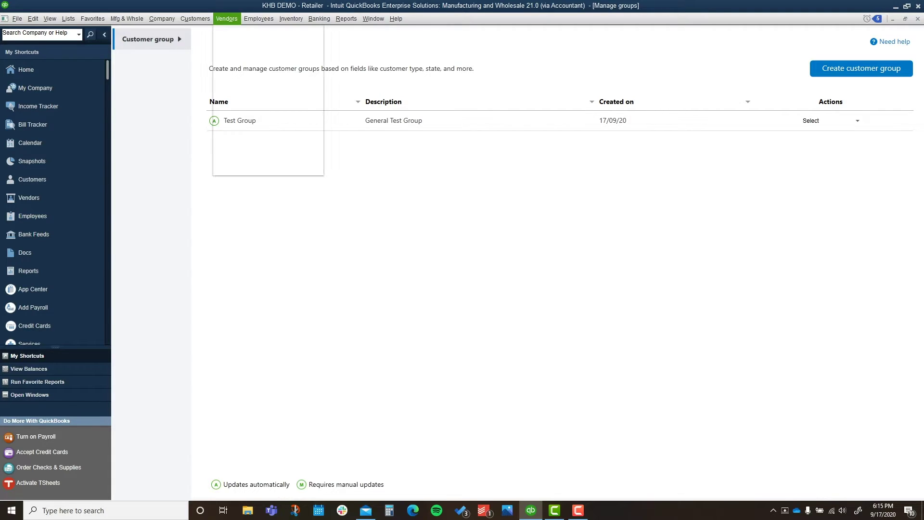
{"action": "key", "text": "Left"}
{"action": "key", "text": "Down"}
{"action": "key", "text": "Down"}
{"action": "key", "text": "Down"}
{"action": "key", "text": "Down"}
{"action": "key", "text": "Down"}
{"action": "key", "text": "Down"}
{"action": "key", "text": "Down"}
{"action": "key", "text": "Down"}
{"action": "key", "text": "Down"}
{"action": "key", "text": "Down"}
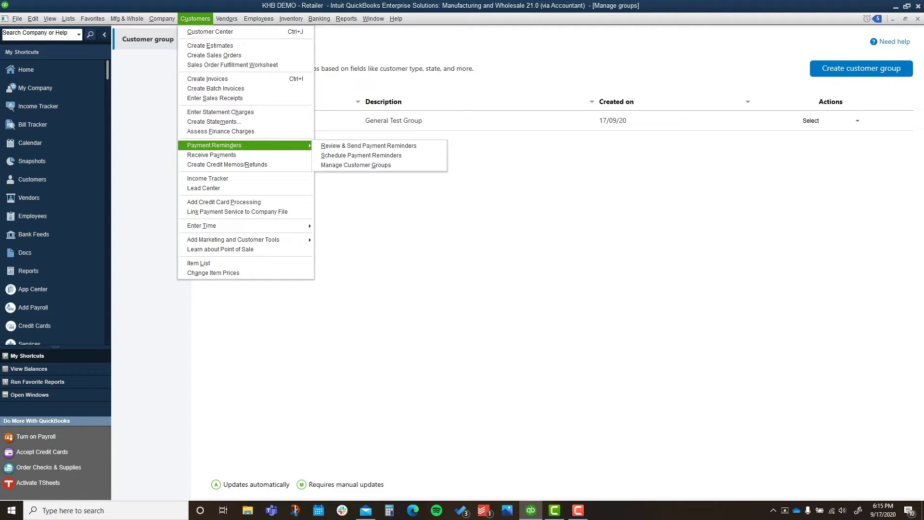
{"action": "key", "text": "Right"}
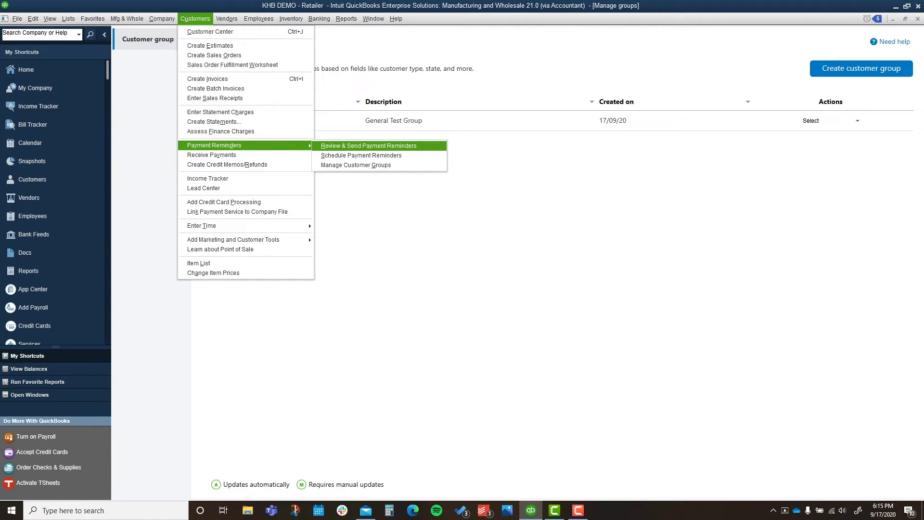
{"action": "key", "text": "Down"}
{"action": "key", "text": "Return"}
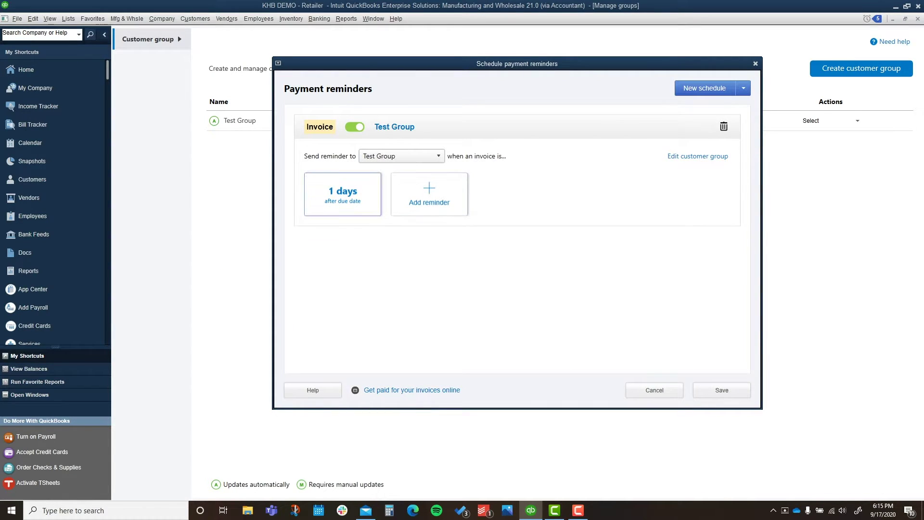
Step: Create a new Invoice schedule, leaving the existing Test Group 1-day-after reminder unchanged
{"action": "key", "text": "Return"}
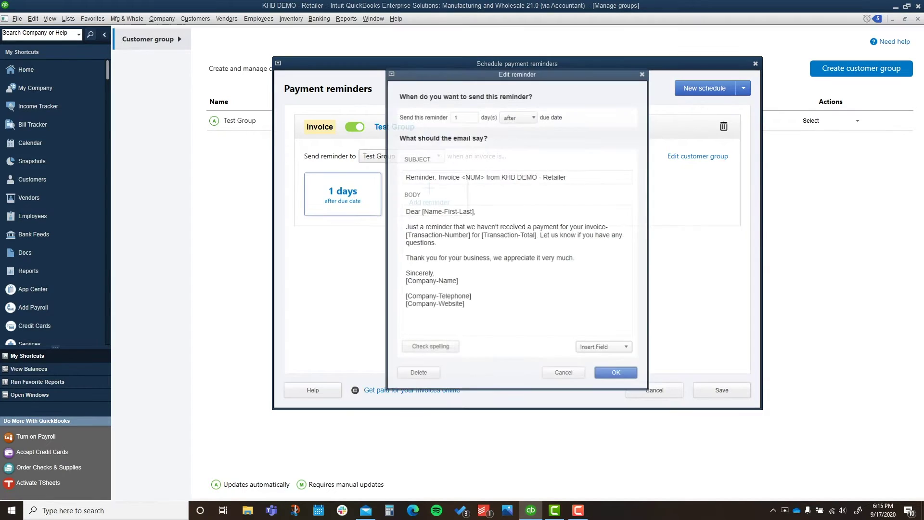
{"action": "key", "text": "Escape"}
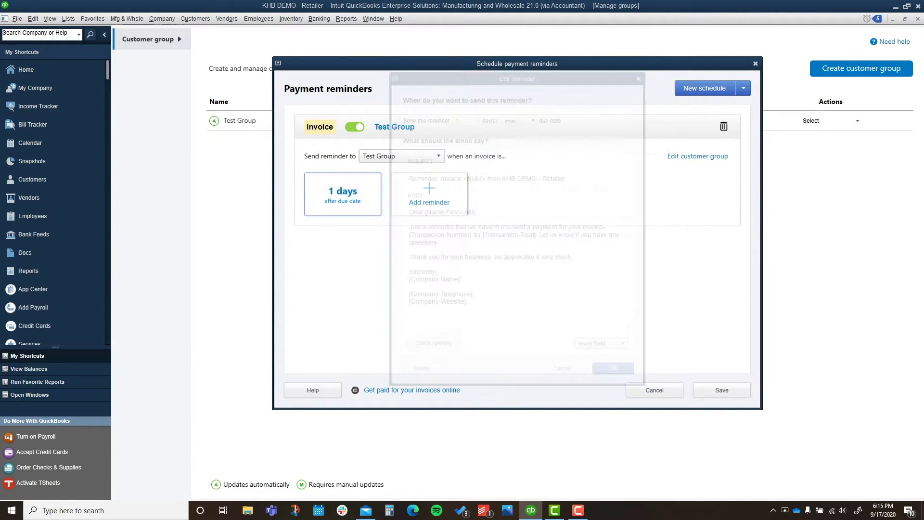
{"action": "key", "text": "alt+Down"}
{"action": "key", "text": "Down"}
{"action": "key", "text": "Return"}
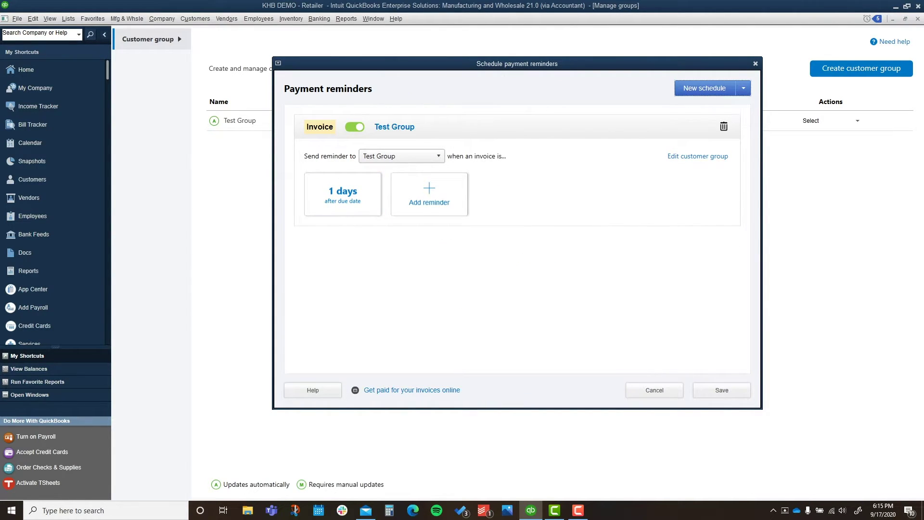
{"action": "key", "text": "Tab"}
{"action": "key", "text": "Tab"}
{"action": "key", "text": "Tab"}
{"action": "key", "text": "alt+Down"}
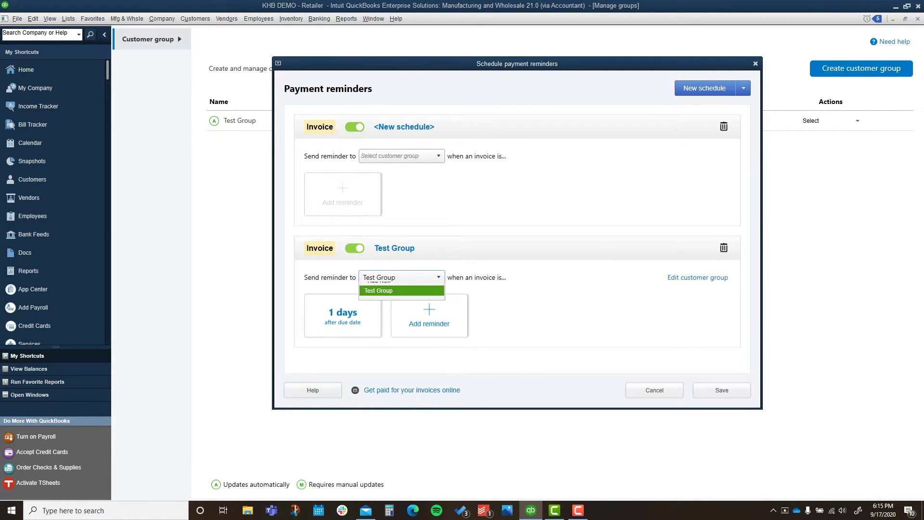
{"action": "key", "text": "Tab"}
{"action": "key", "text": "Tab"}
{"action": "key", "text": "shift+Tab"}
{"action": "key", "text": "Return"}
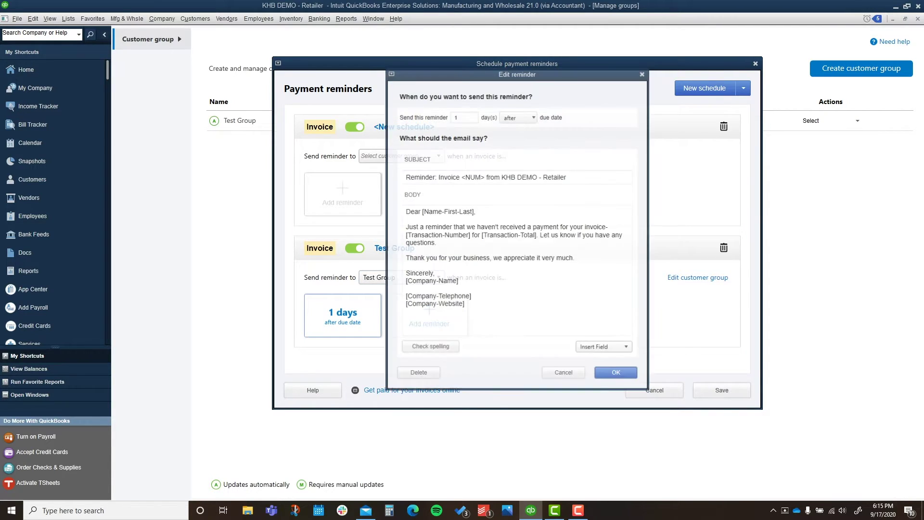
{"action": "key", "text": "Escape"}
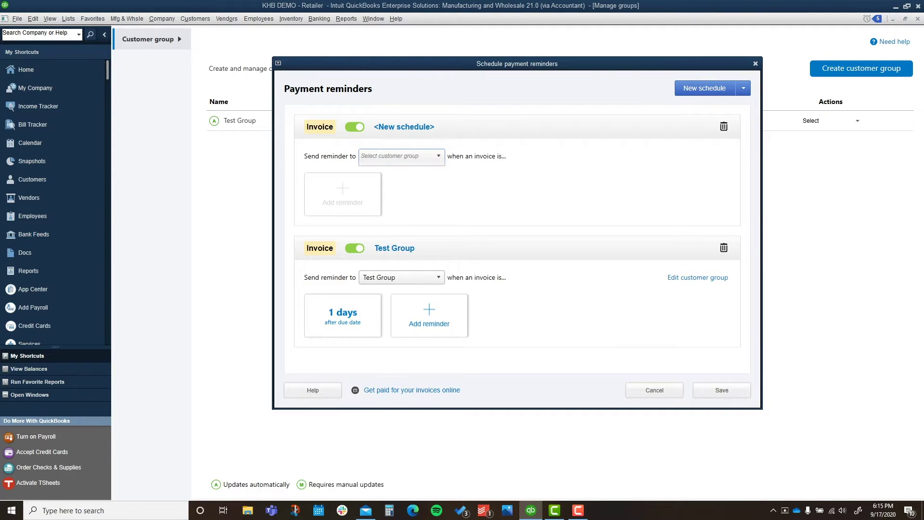
Step: Set the new schedule's Send reminder to group to Test Group
{"action": "key", "text": "alt+Down"}
{"action": "key", "text": "Down"}
{"action": "key", "text": "Return"}
{"action": "key", "text": "Tab"}
Step: Add a reminder 5 days before the due date, keeping the default e-mail subject and text
{"action": "key", "text": "Return"}
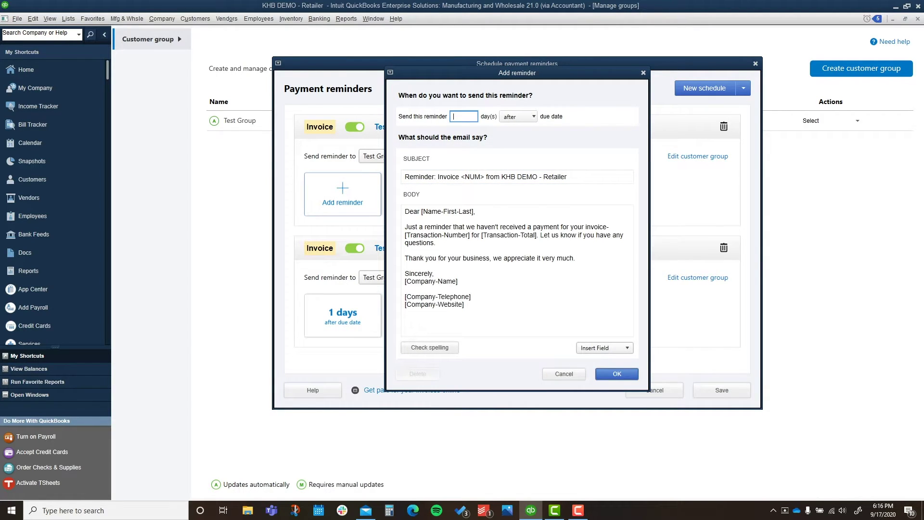
{"action": "key", "text": "Tab"}
{"action": "key", "text": "alt+Down"}
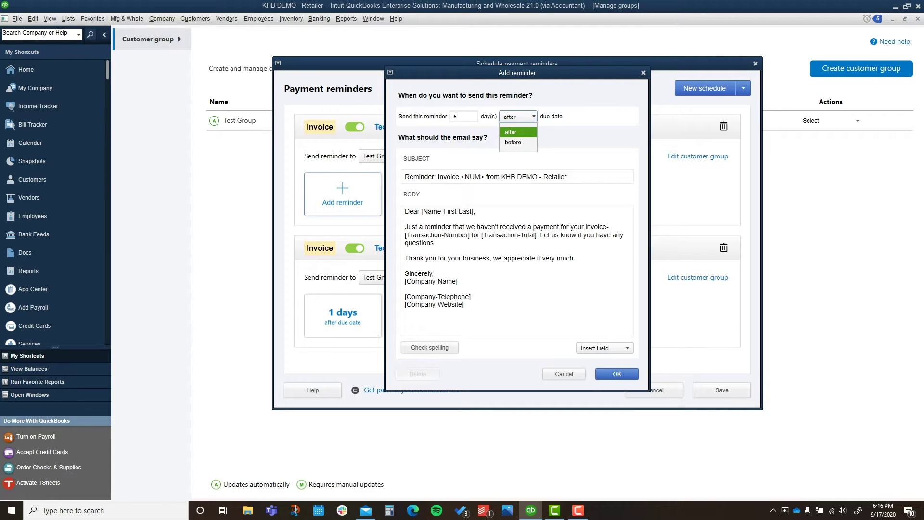
{"action": "key", "text": "Down"}
{"action": "key", "text": "Return"}
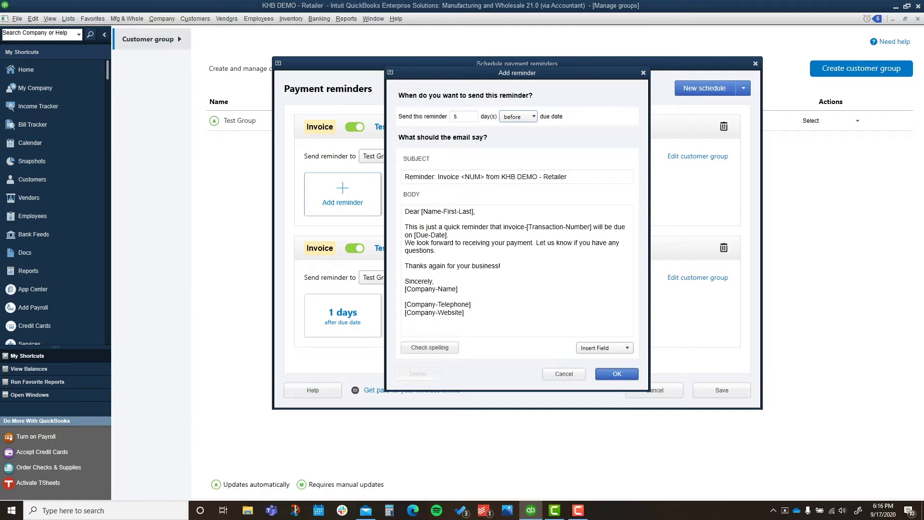
{"action": "left_click", "coordinate": [518, 176]}
{"action": "left_click", "coordinate": [603, 347]}
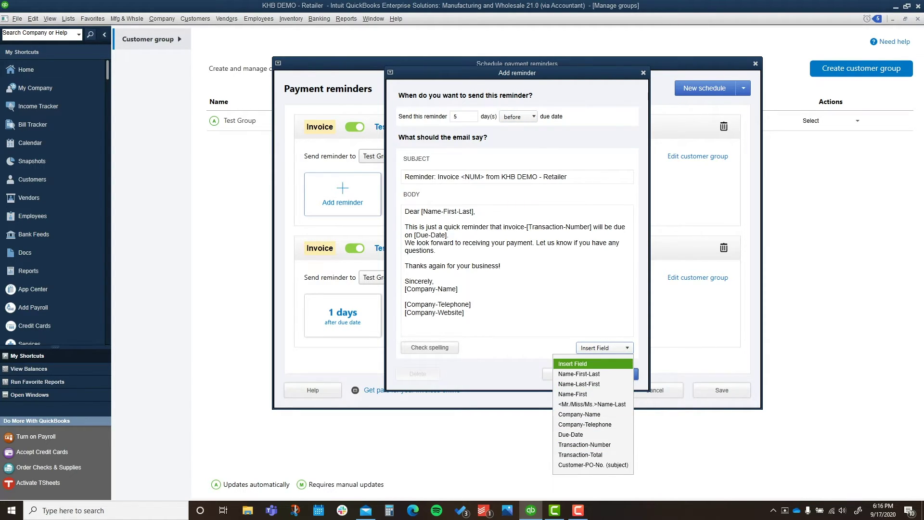
{"action": "key", "text": "Escape"}
{"action": "key", "text": "Return"}
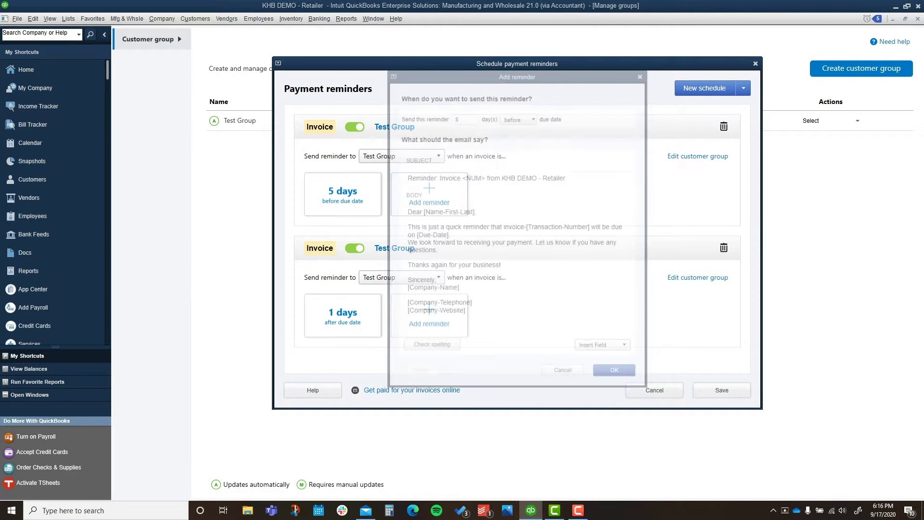
{"action": "key", "text": "Return"}
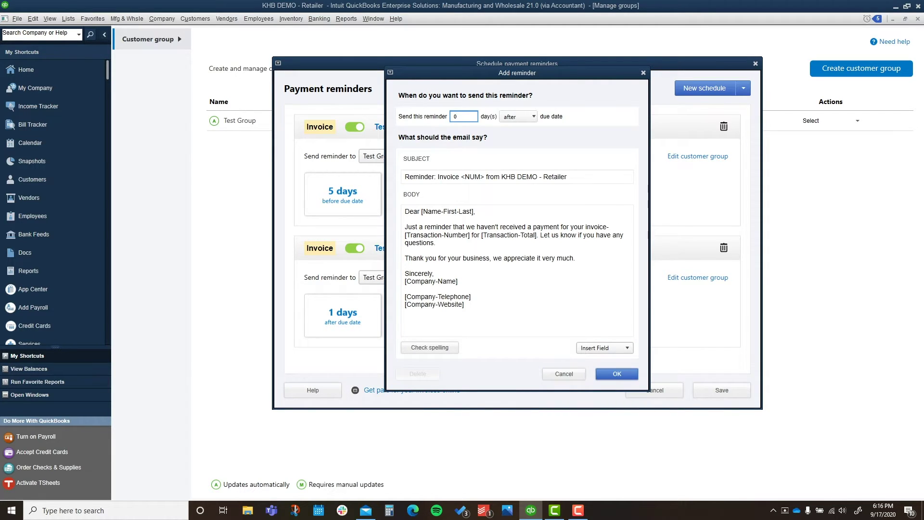
Step: Save the 0-days-after reminder and add another reminder at 15 days after the due date
{"action": "key", "text": "Return"}
{"action": "type", "text": "15"}
{"action": "key", "text": "Return"}
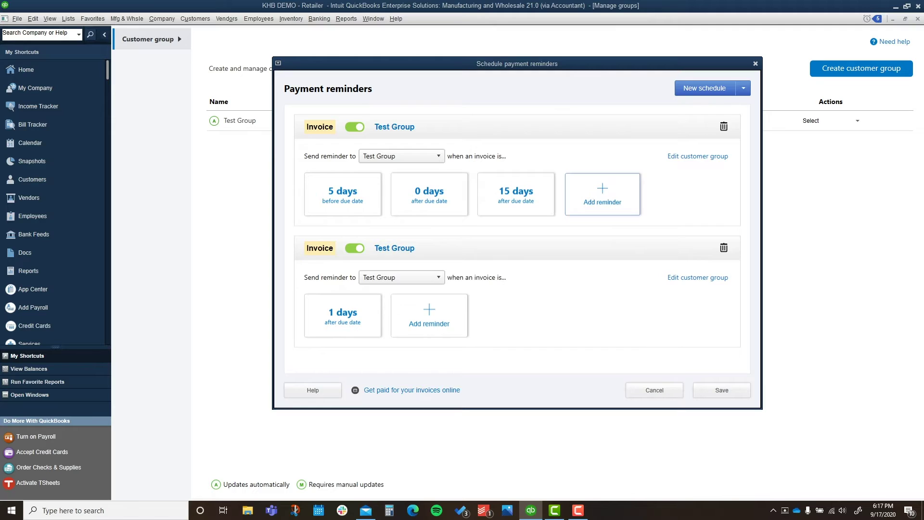
{"action": "left_click", "coordinate": [602, 194]}
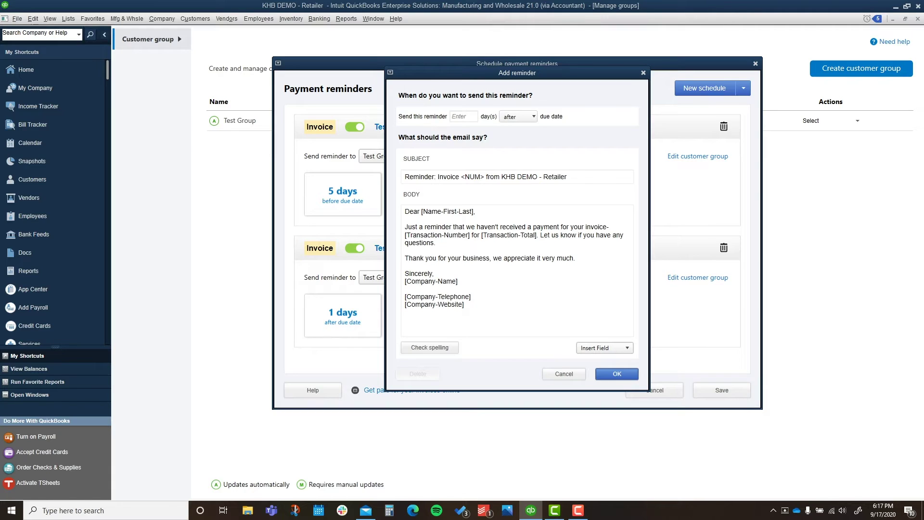
{"action": "left_click", "coordinate": [563, 374]}
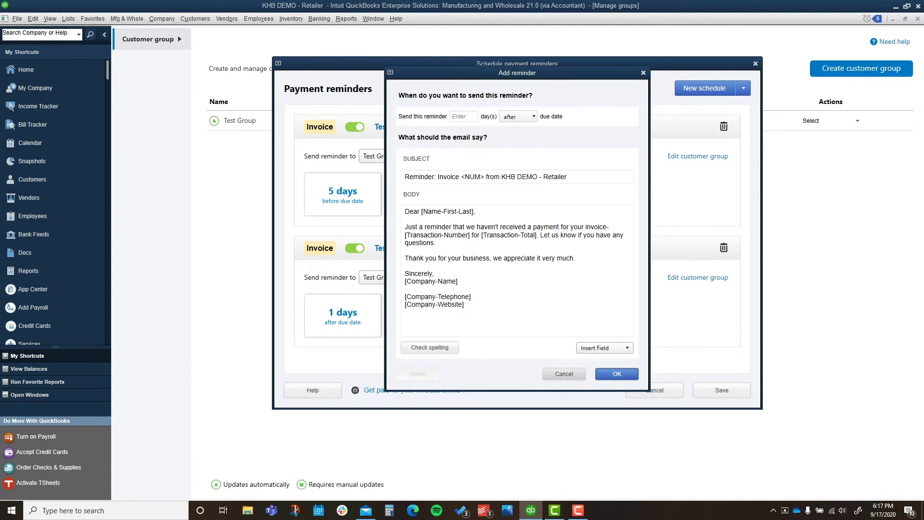
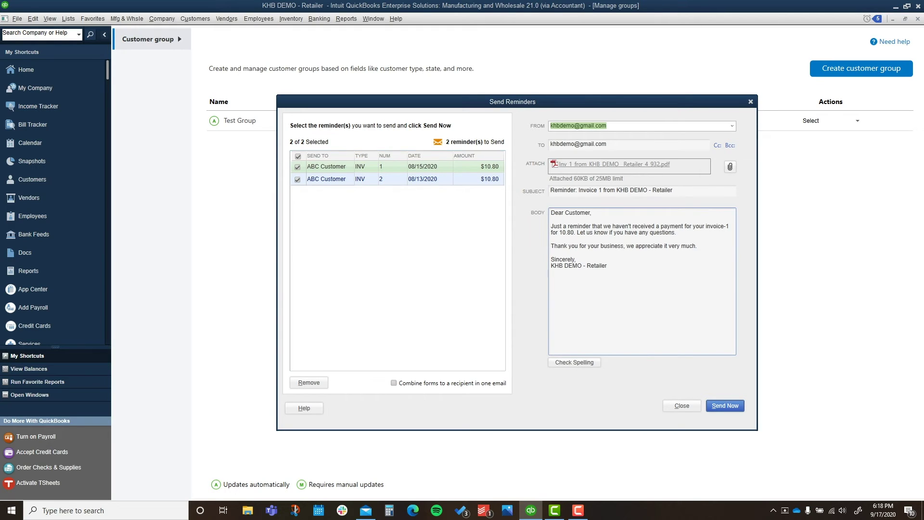
Step: Review the reminder email body, then send both $10.80 ABC Customer invoice reminders
{"action": "left_click", "coordinate": [608, 266]}
{"action": "left_click_drag", "start_coordinate": [608, 266], "coordinate": [551, 213]}
{"action": "left_click", "coordinate": [551, 212]}
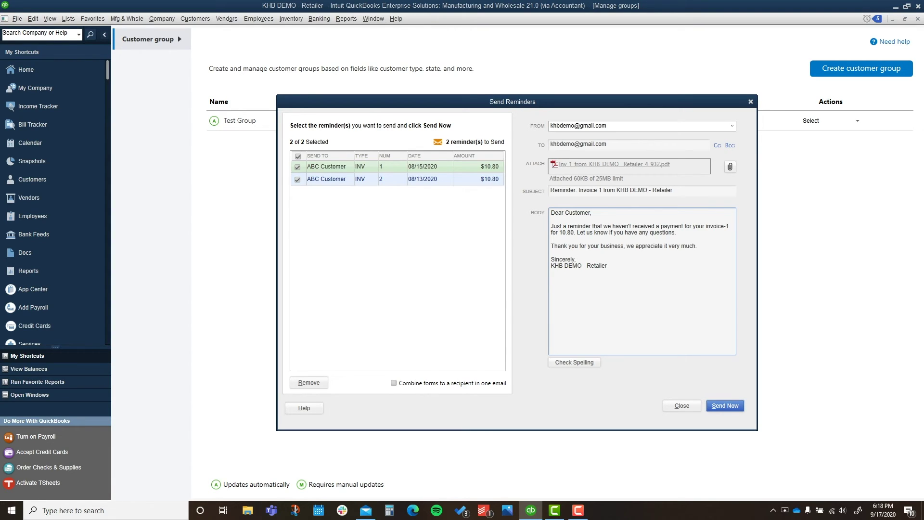
{"action": "key", "text": "alt+s"}
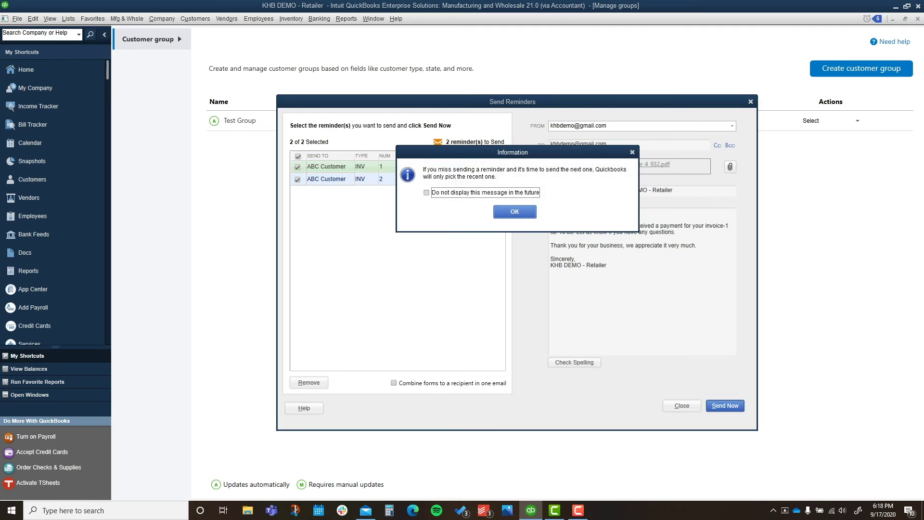
Step: Dismiss the missed-reminders and Outlook notices so both reminder emails finish sending
{"action": "key", "text": "Return"}
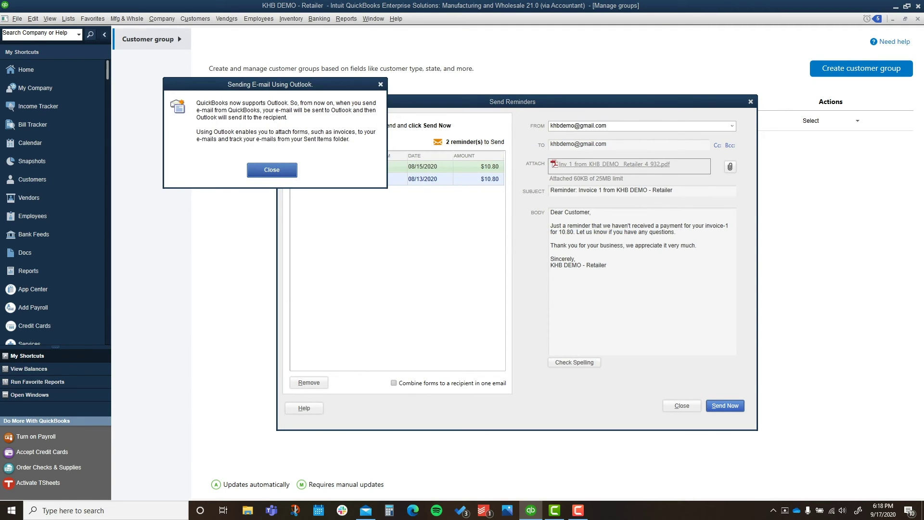
{"action": "key", "text": "Return"}
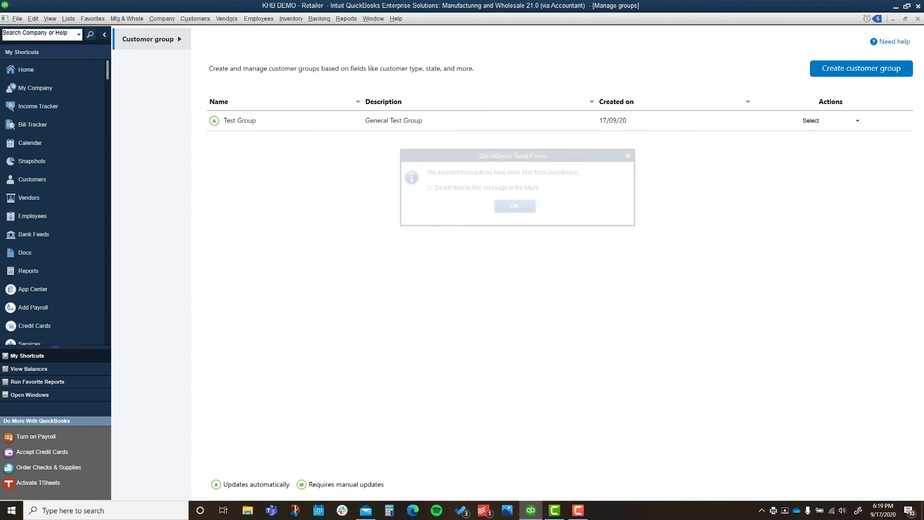
{"action": "left_click", "coordinate": [578, 510]}
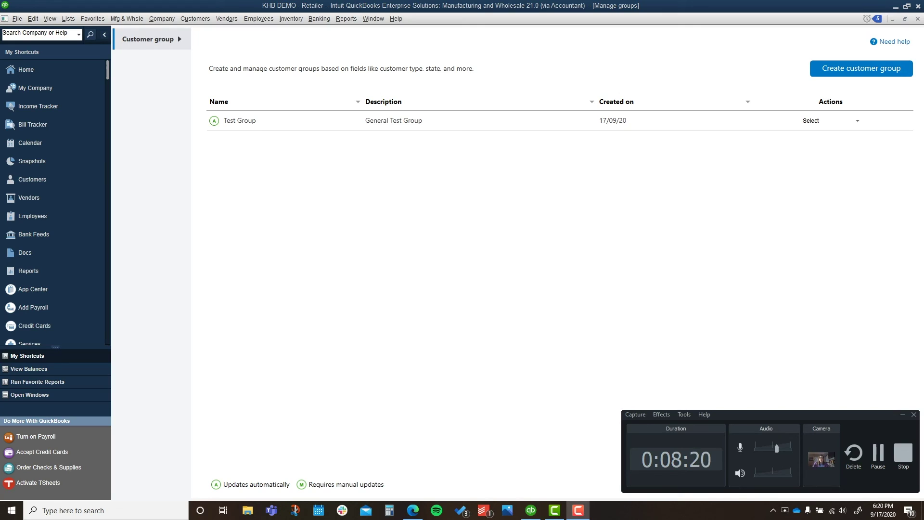